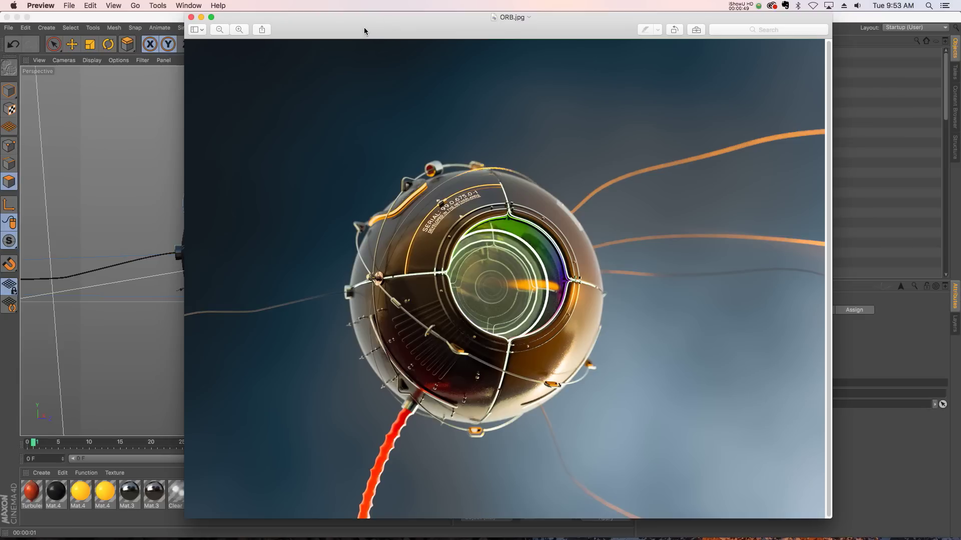
# Close the ORB.jpg reference image and switch from the ORB scene to the untitled project containing the sphere and sky
pyautogui.press('super+w')
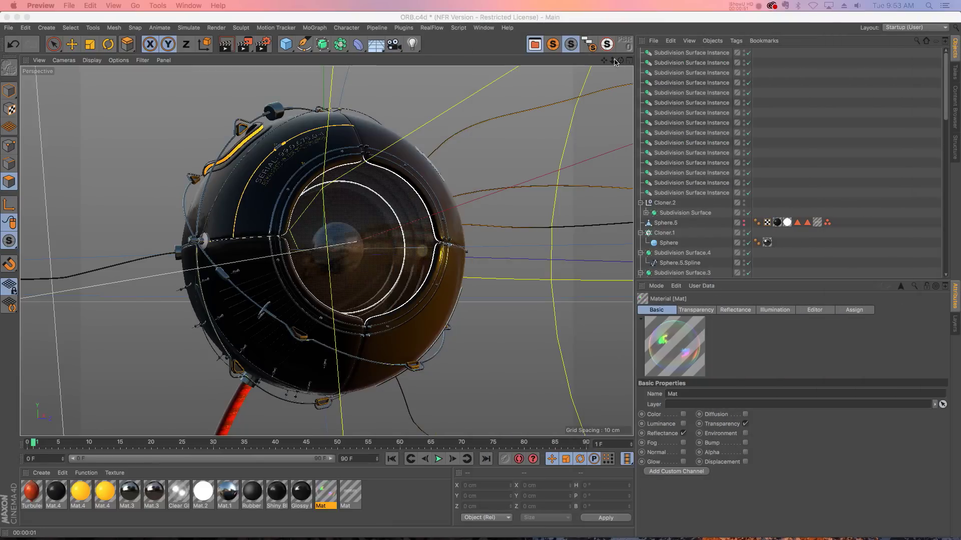
pyautogui.moveTo(615, 61); pyautogui.dragTo(546, 21)
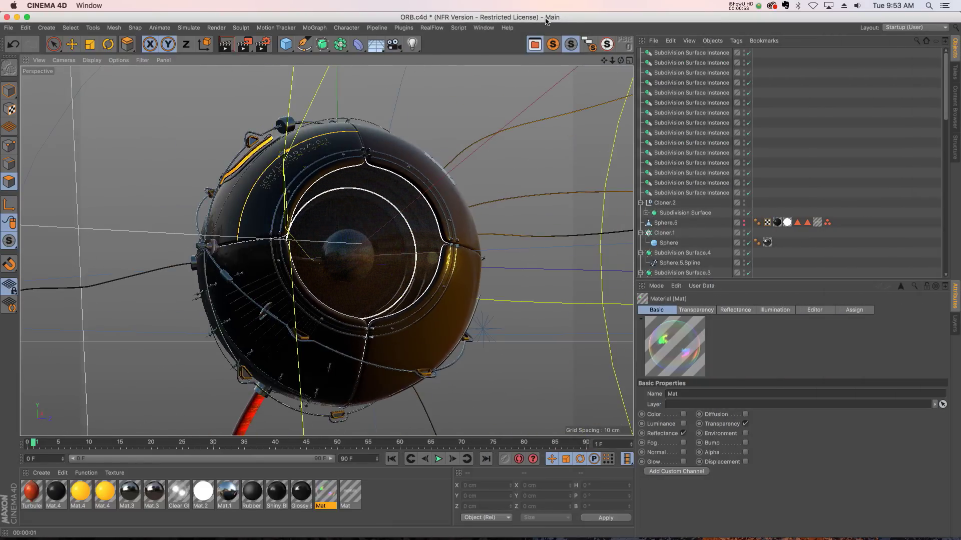
pyautogui.click(483, 27)
pyautogui.click(496, 286)
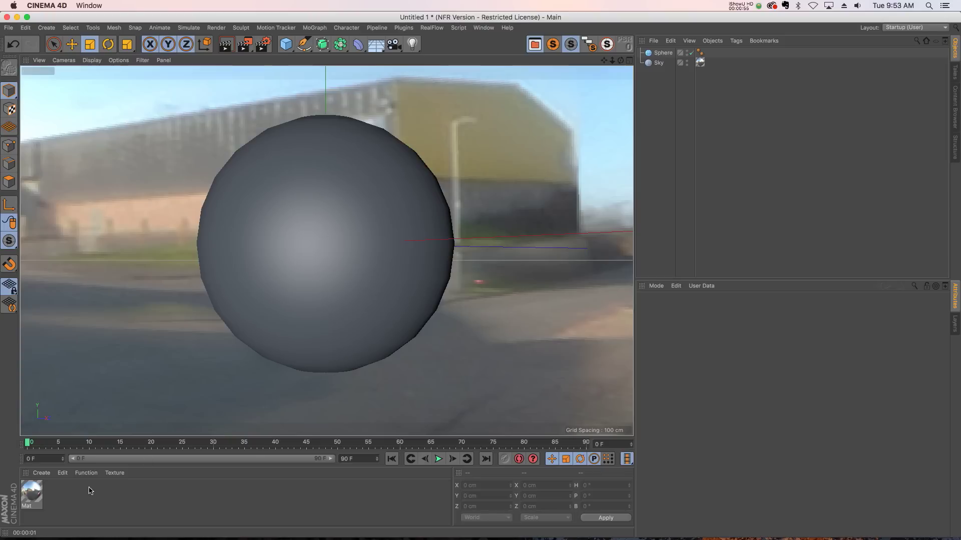
# Create a new material, open it in the Material Editor, and disable its Color channel
pyautogui.doubleClick(77, 500)
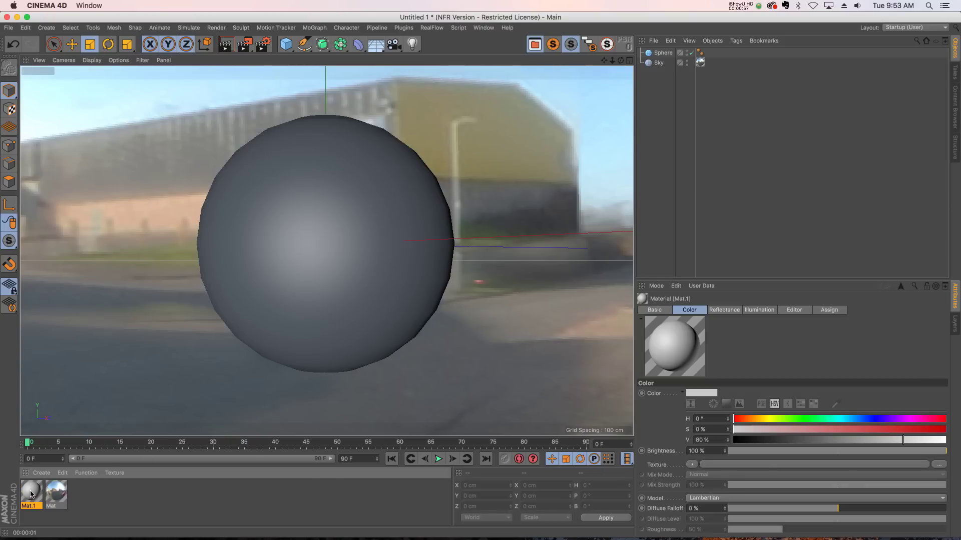
pyautogui.doubleClick(31, 494)
pyautogui.moveTo(249, 73); pyautogui.dragTo(331, 73)
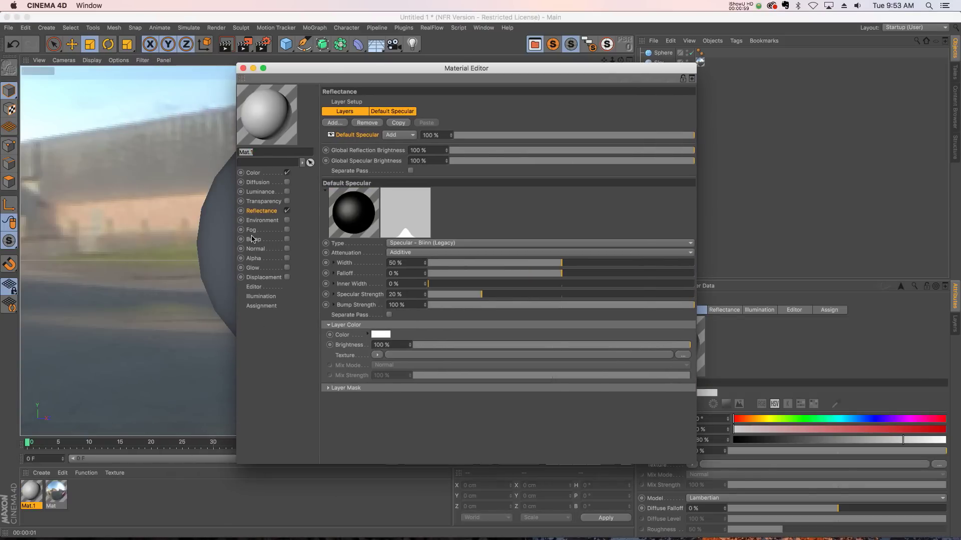
pyautogui.click(258, 174)
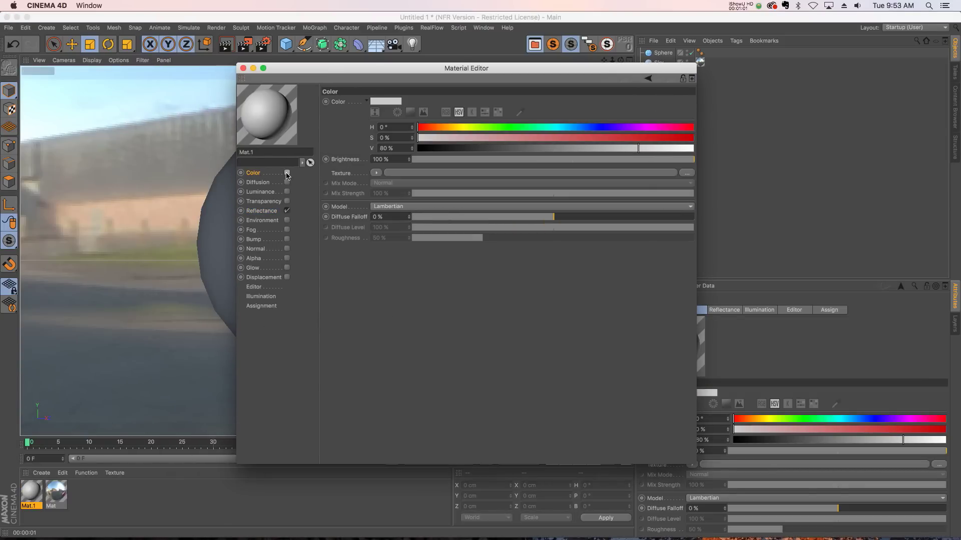
pyautogui.click(287, 173)
# Remove the Default Specular layer from the material's Reflectance channel and add a Beckmann layer
pyautogui.click(260, 211)
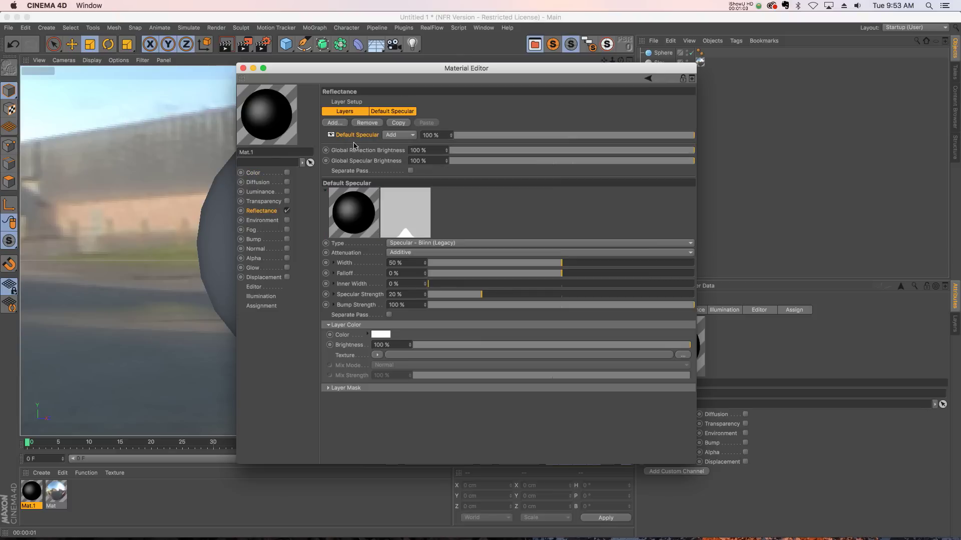
pyautogui.press('BackSpace')
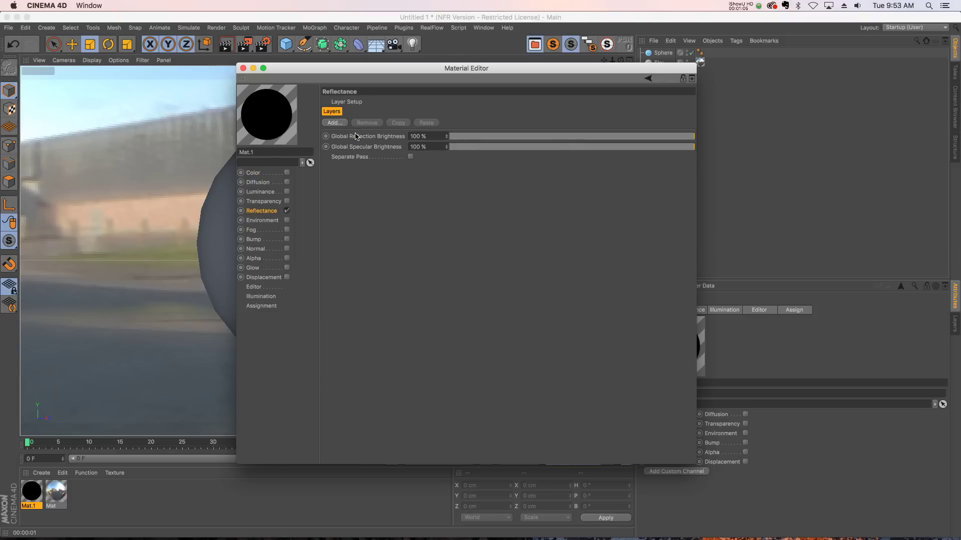
pyautogui.click(339, 124)
pyautogui.click(380, 125)
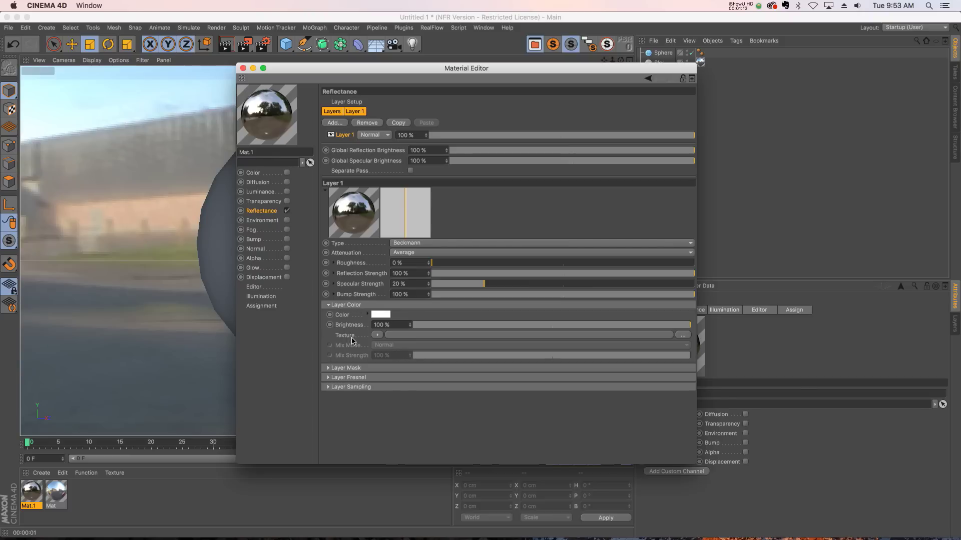
# Load a Thin Film effect into the Beckmann layer's color texture and apply the material to the sphere
pyautogui.click(377, 338)
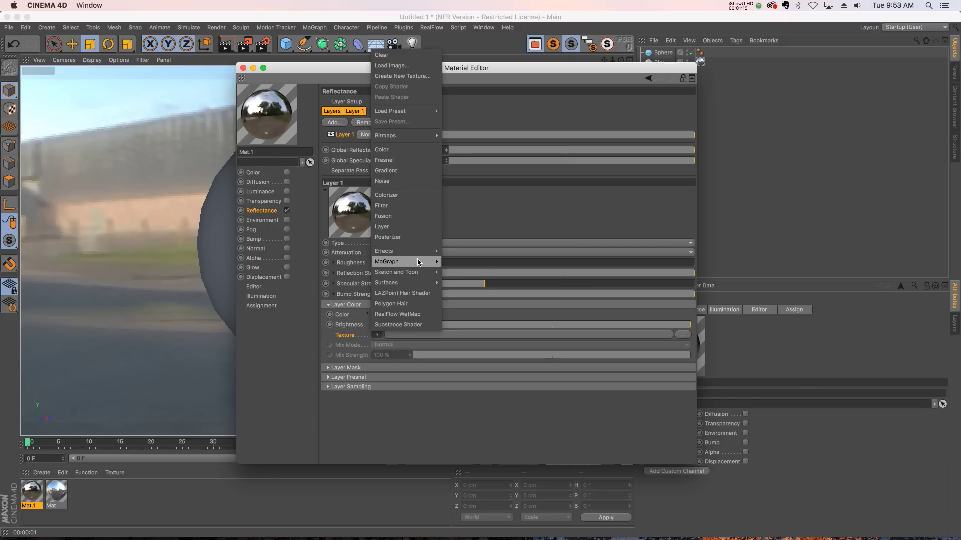
pyautogui.moveTo(401, 252)
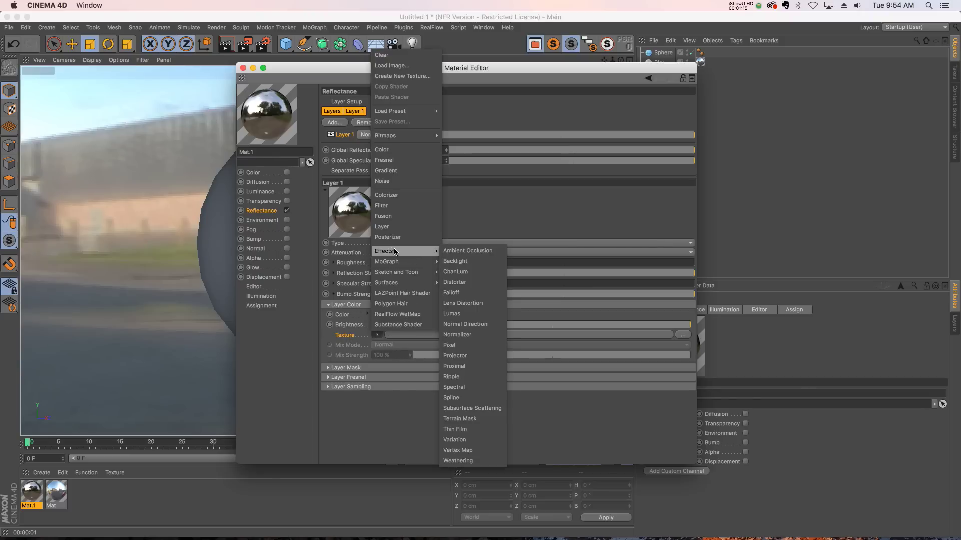
pyautogui.click(464, 431)
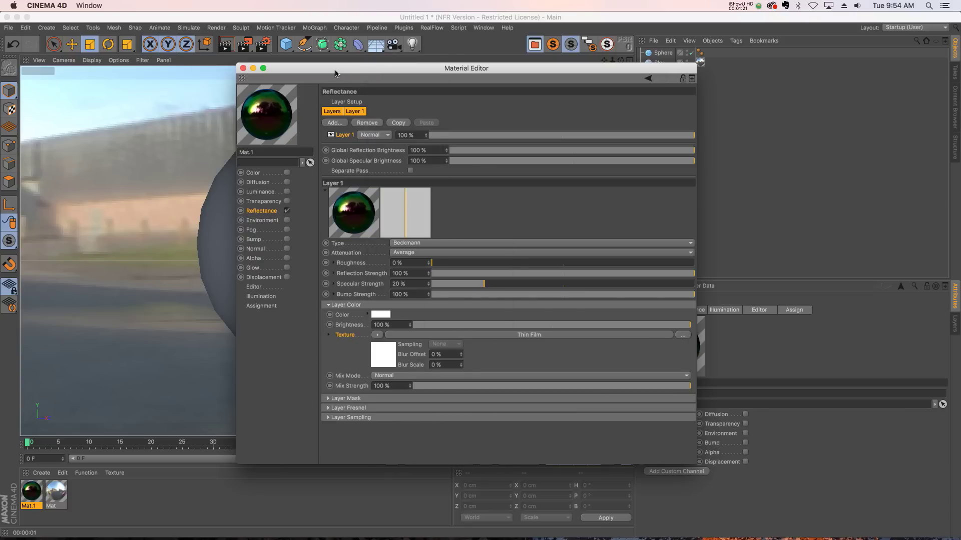
pyautogui.moveTo(335, 74); pyautogui.dragTo(588, 66)
pyautogui.moveTo(33, 493); pyautogui.dragTo(274, 274)
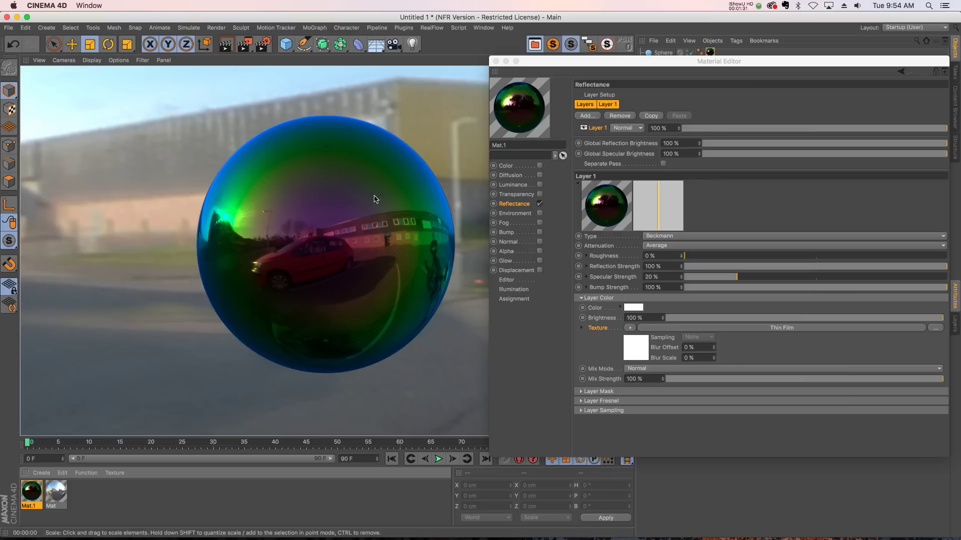
# Enable the material's Transparency channel with the Additive option and render the view
pyautogui.click(516, 194)
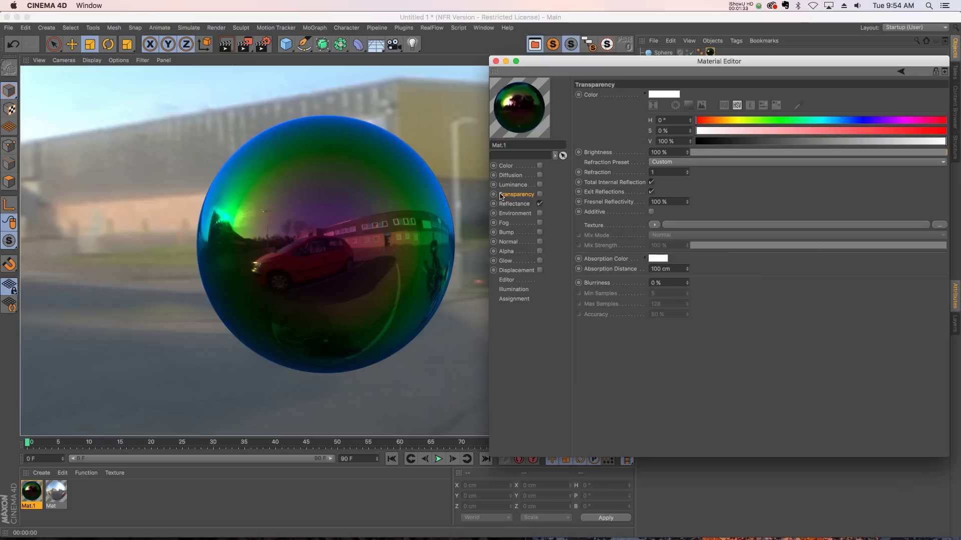
pyautogui.click(540, 194)
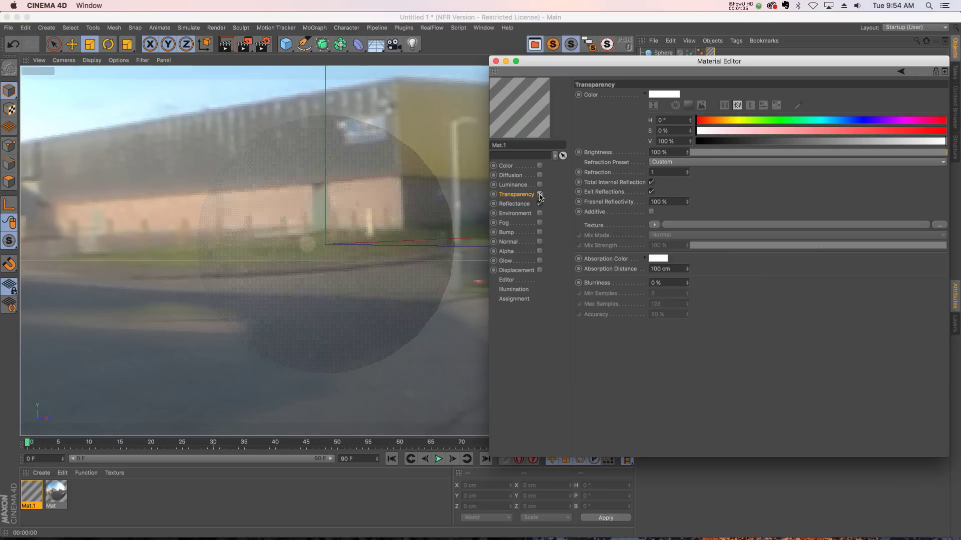
pyautogui.click(408, 208)
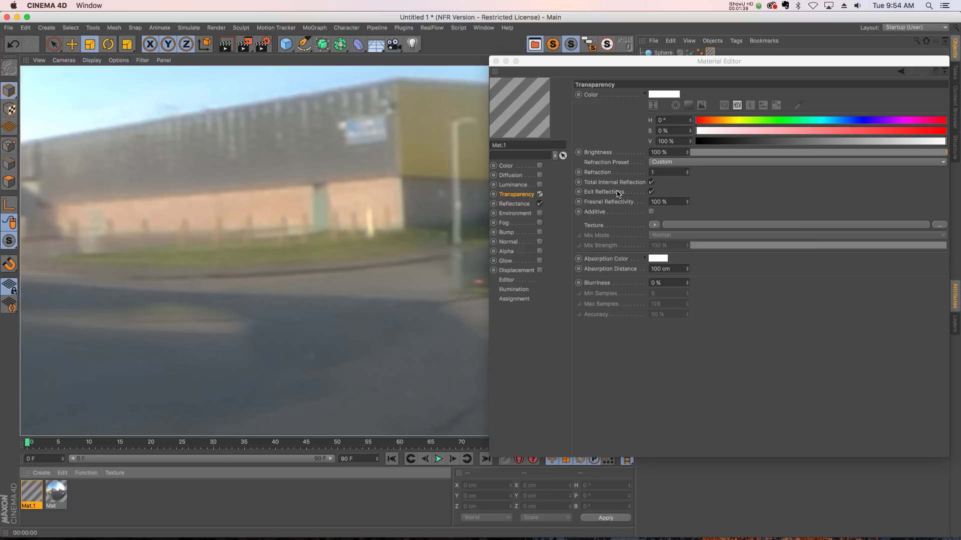
pyautogui.click(597, 212)
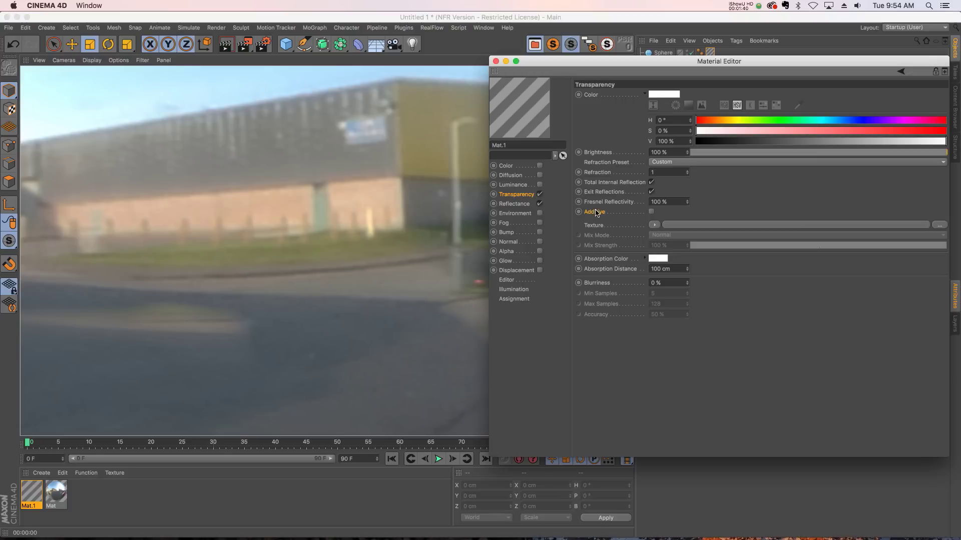
pyautogui.click(652, 212)
pyautogui.click(226, 45)
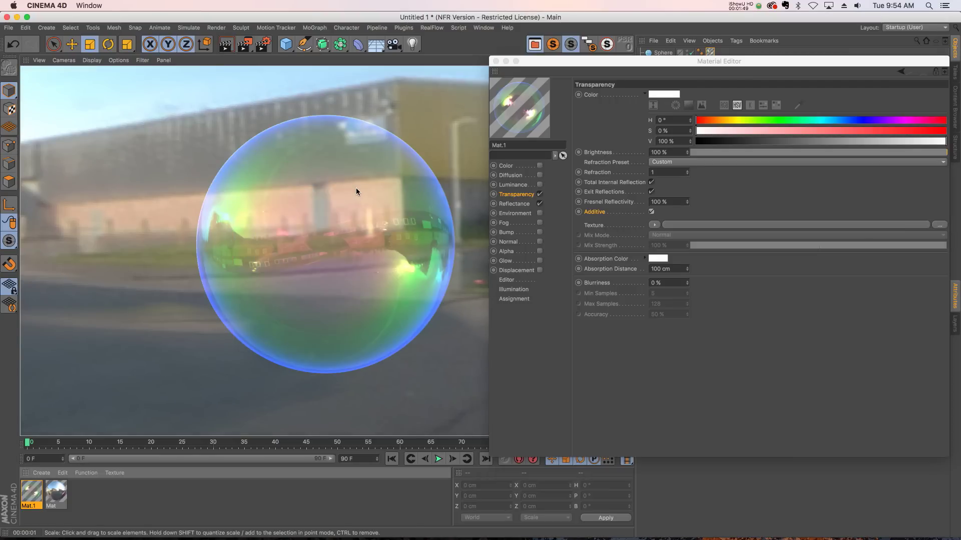
# Open the Thin Film shader's properties from the reflectance layer
pyautogui.click(515, 203)
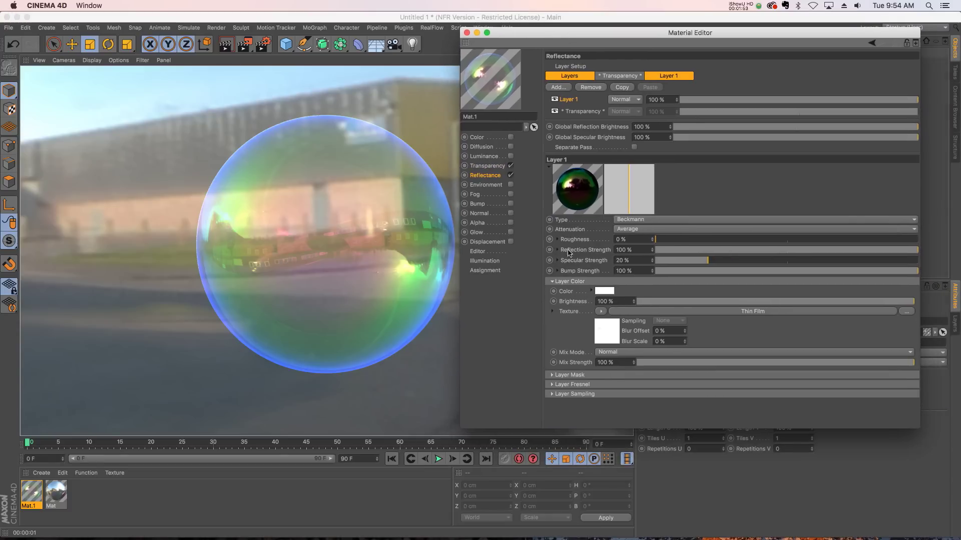
pyautogui.click(603, 336)
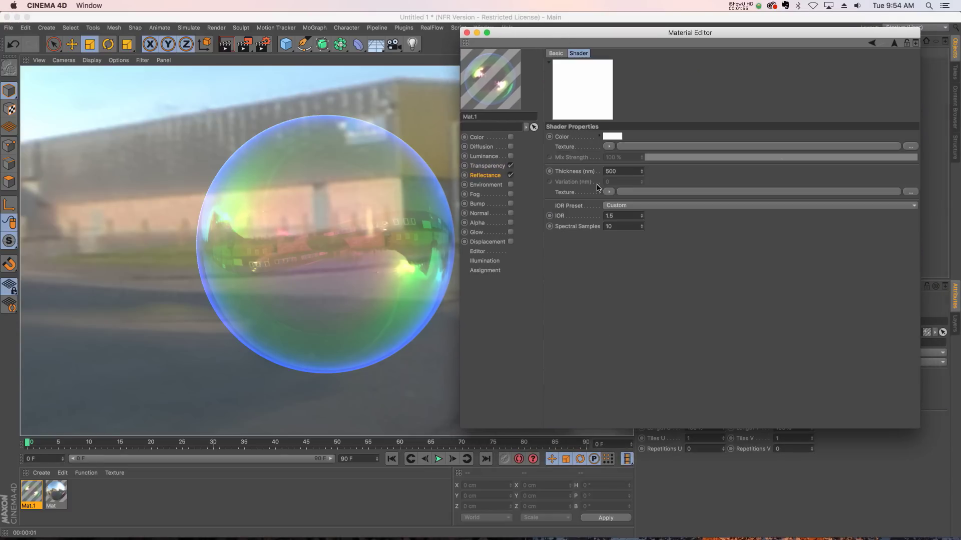
# Try a saturated green as the Thin Film shader's color, then undo the color change
pyautogui.click(613, 136)
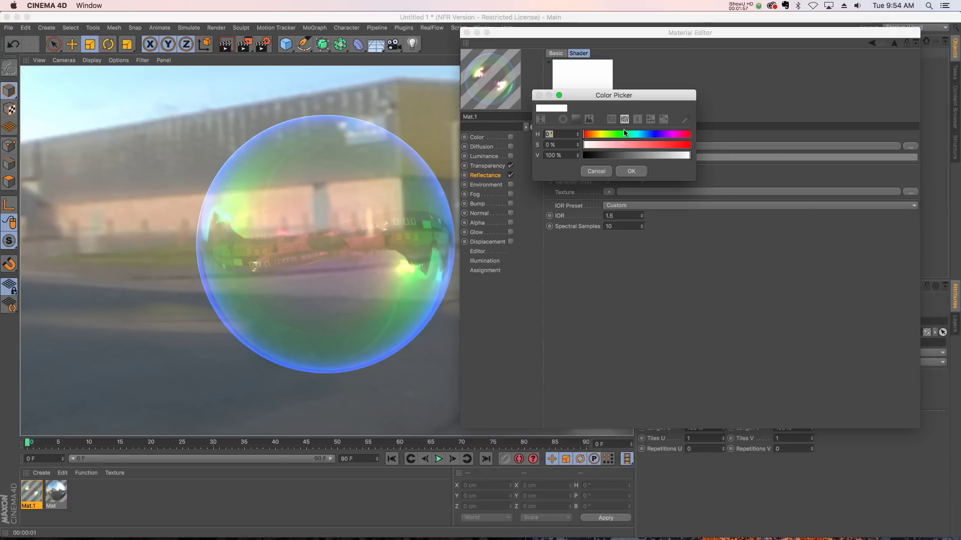
pyautogui.click(623, 135)
pyautogui.click(677, 145)
pyautogui.click(632, 172)
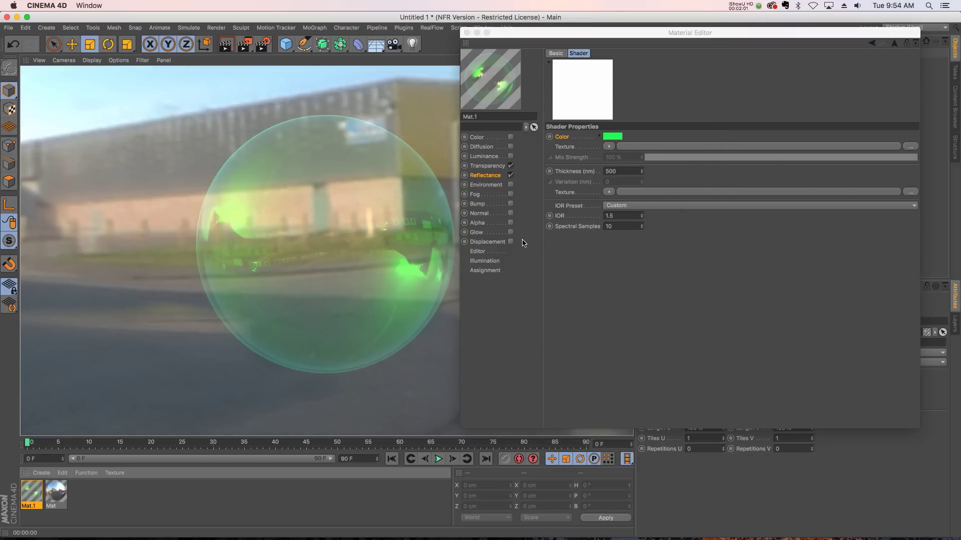
pyautogui.click(631, 241)
pyautogui.press('super+z')
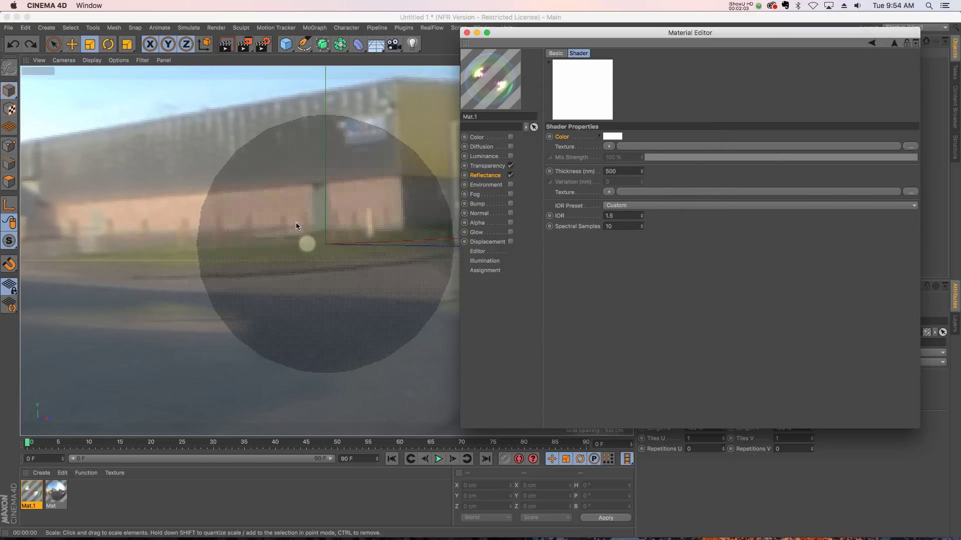
# Load Noise as the Thin Film color texture with a Global Scale of 200% and a Mix Strength of 70%
pyautogui.click(608, 146)
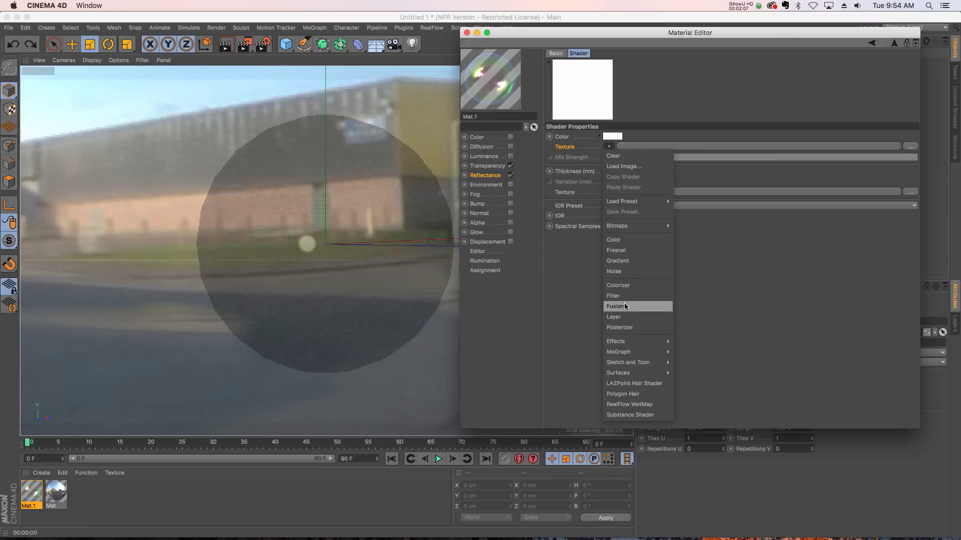
pyautogui.click(615, 271)
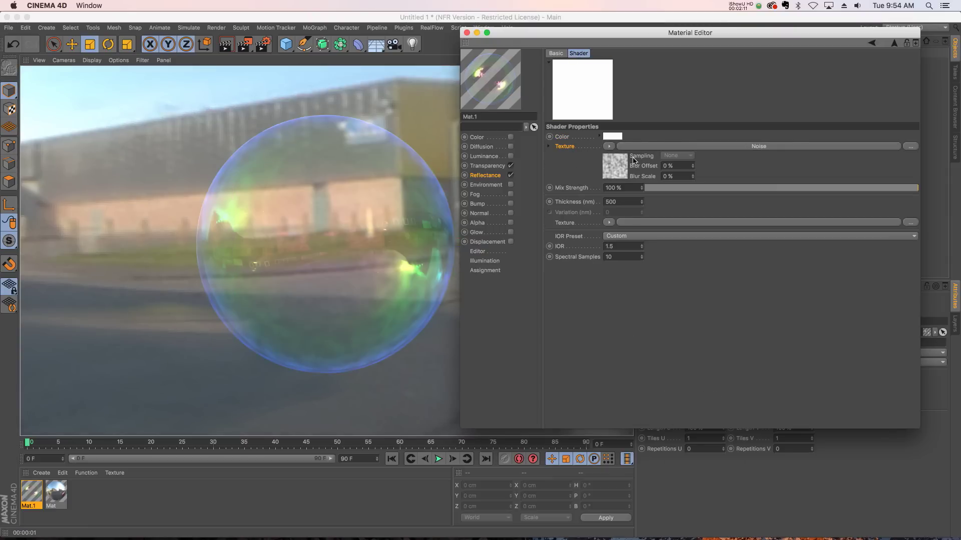
pyautogui.click(613, 167)
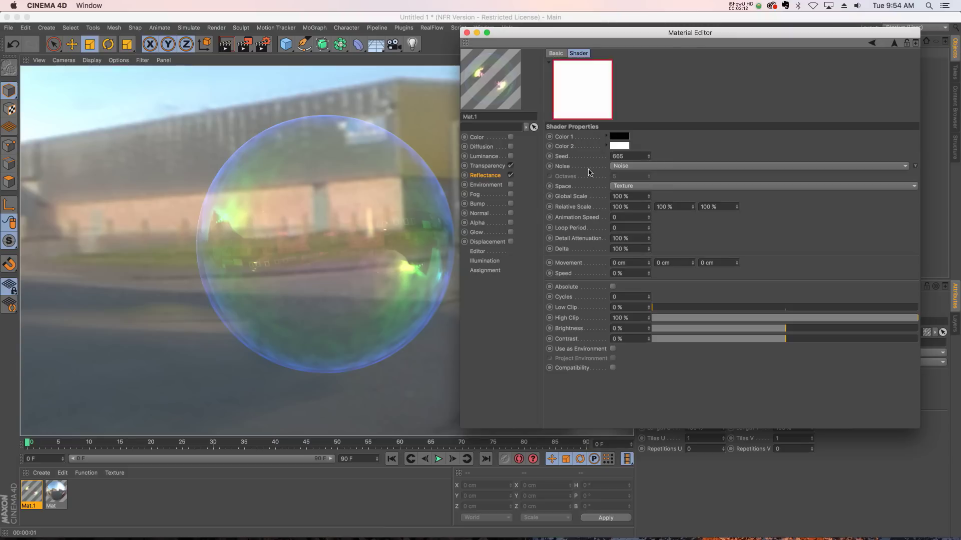
pyautogui.click(636, 196)
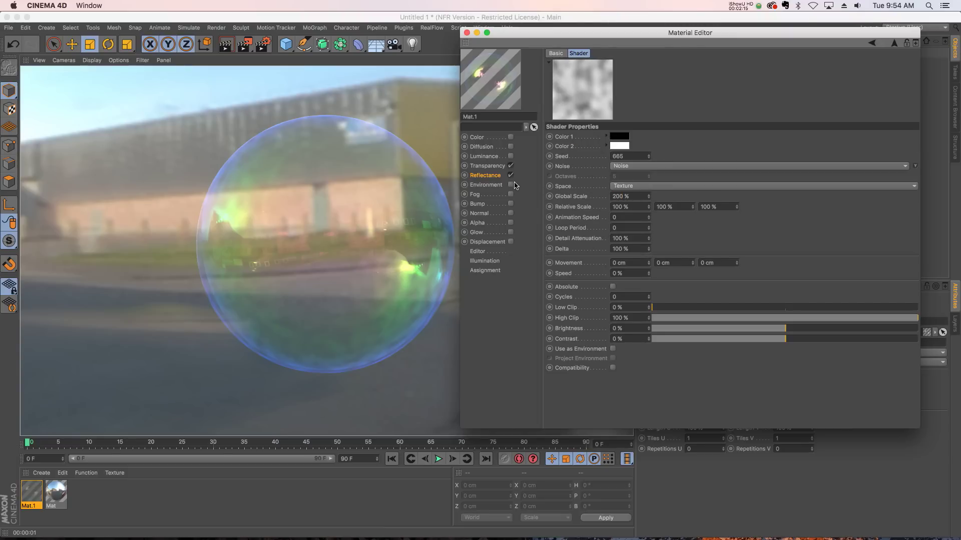
pyautogui.click(871, 43)
pyautogui.moveTo(890, 189); pyautogui.dragTo(837, 191)
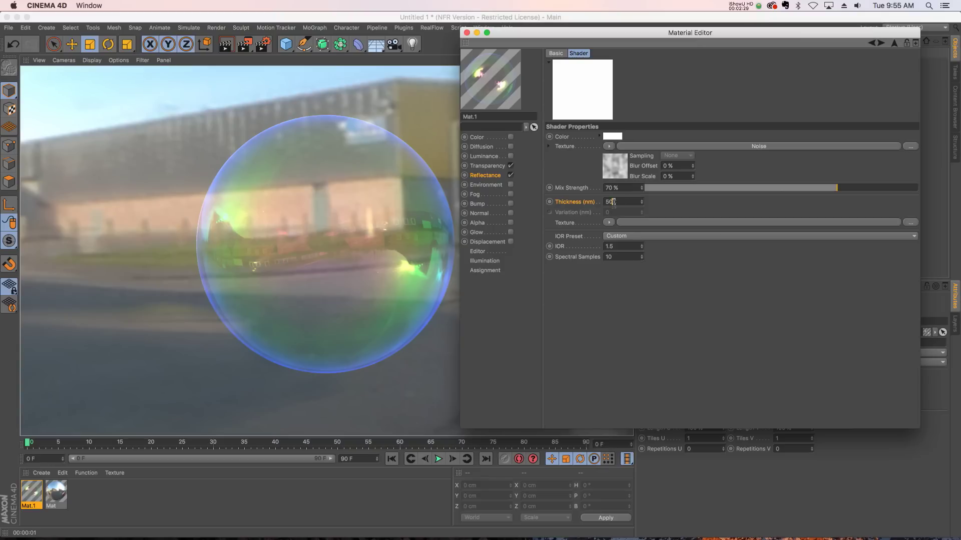
# Try Thin Film thicknesses of 600 and 400 nm, then set the thickness back to 500 nm
pyautogui.doubleClick(610, 202)
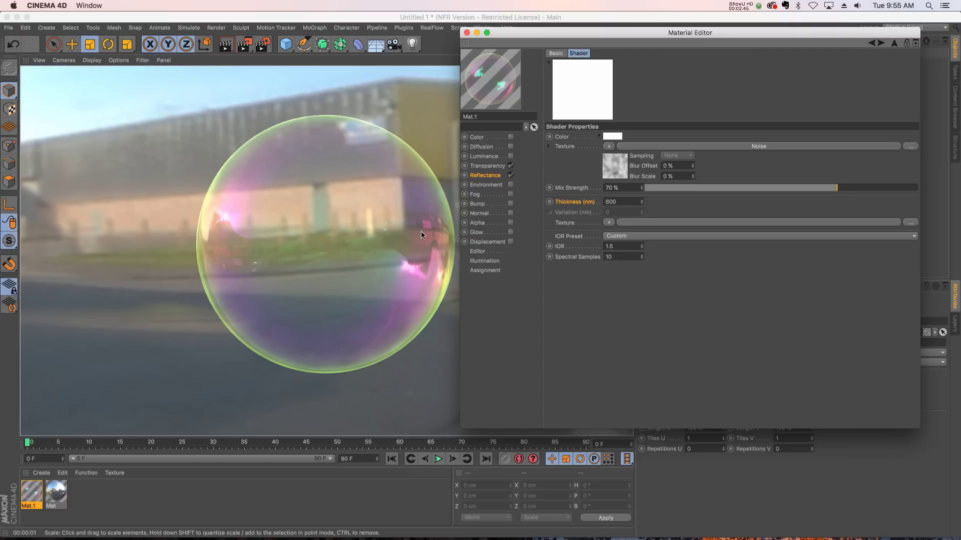
pyautogui.click(630, 202)
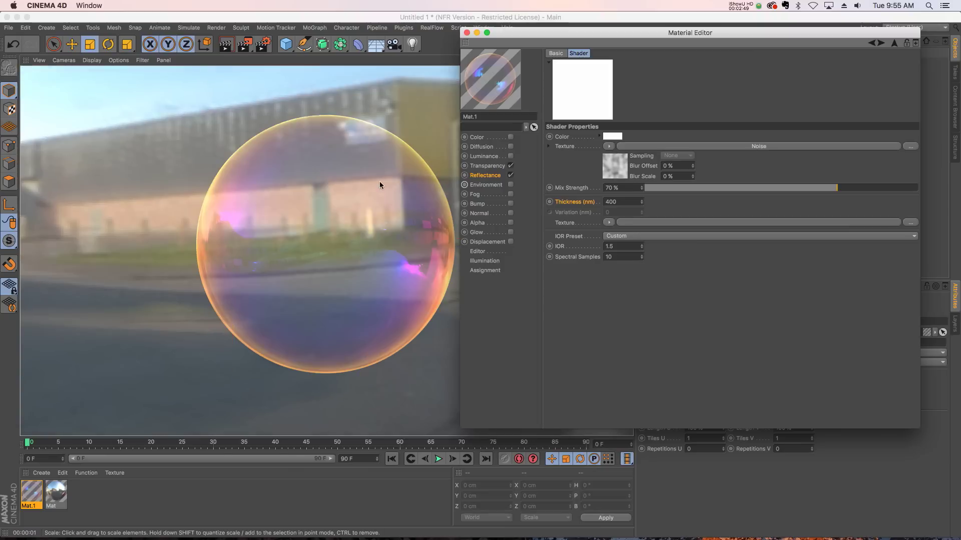
pyautogui.click(619, 202)
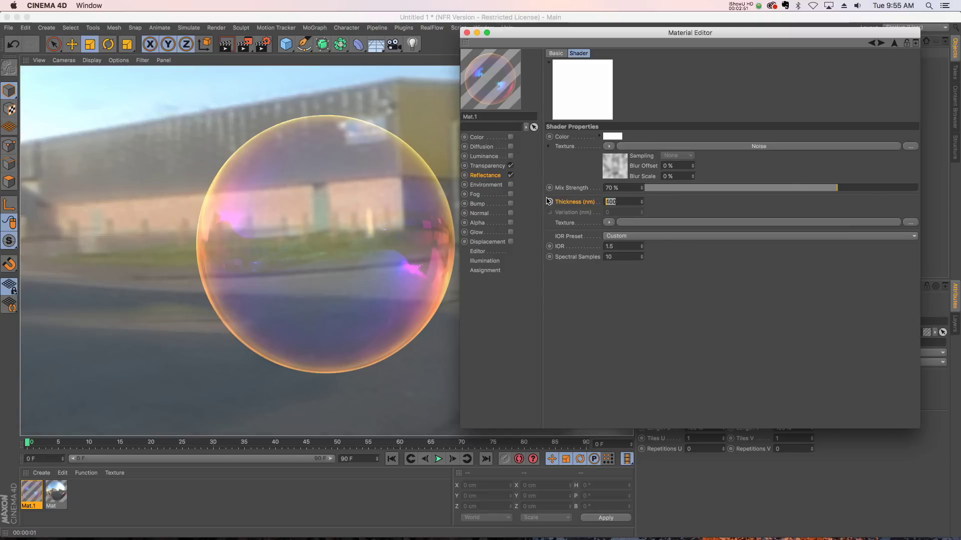
pyautogui.write('500')
pyautogui.press('Return')
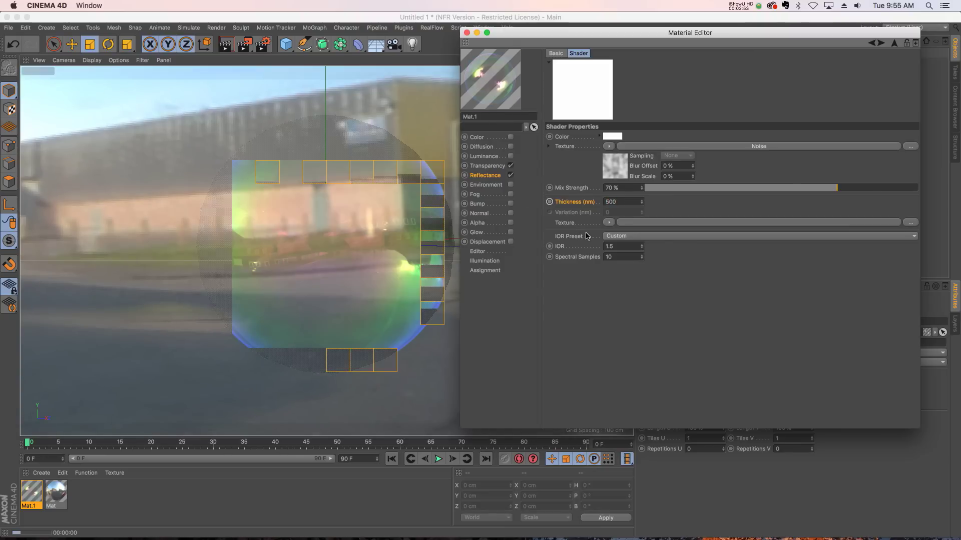
# Set the Thin Film IOR preset to Ruby and the Transparency channel's brightness to 82%
pyautogui.click(649, 237)
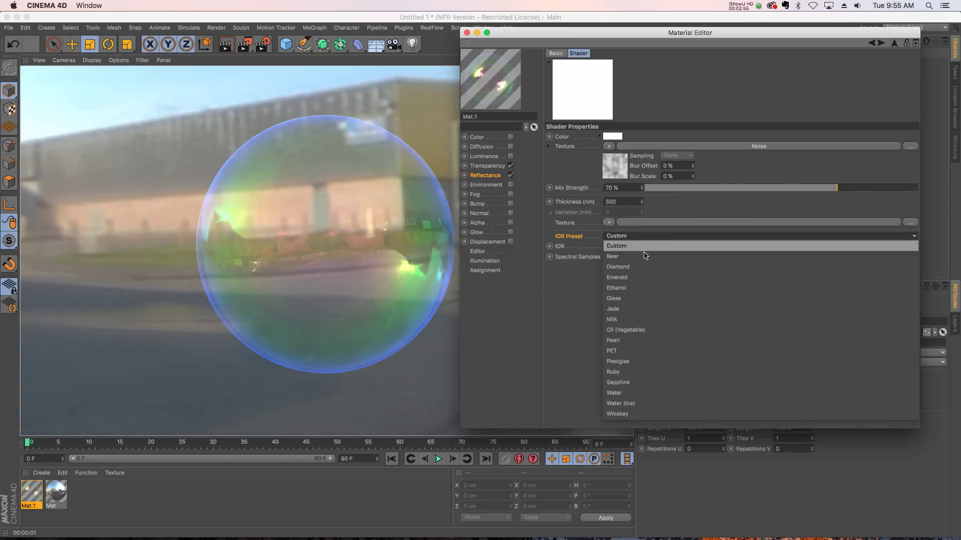
pyautogui.click(626, 372)
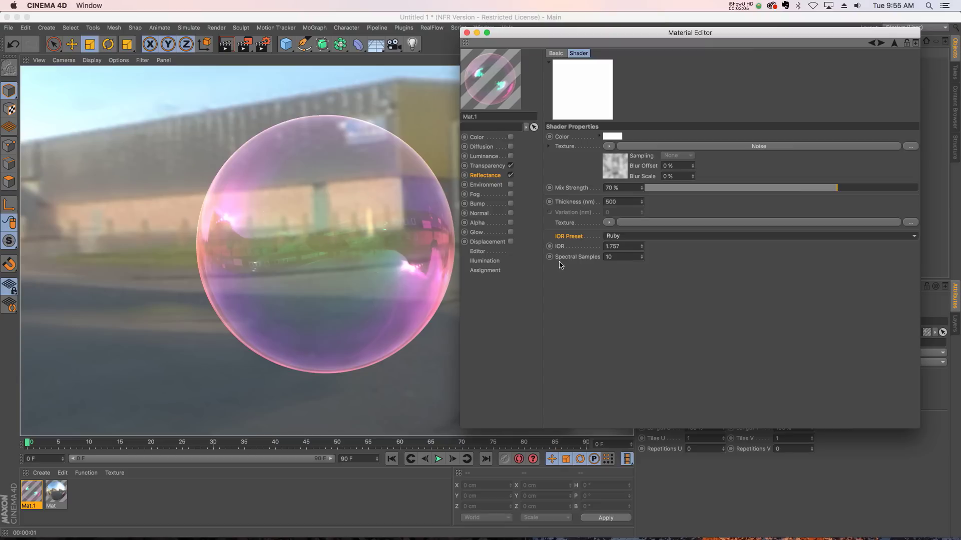
pyautogui.click(481, 166)
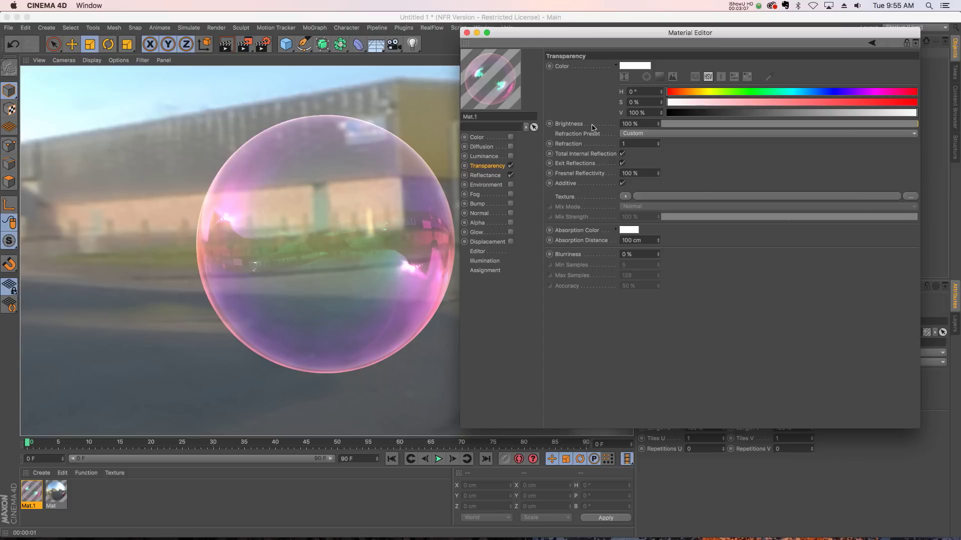
pyautogui.moveTo(907, 126); pyautogui.dragTo(872, 126)
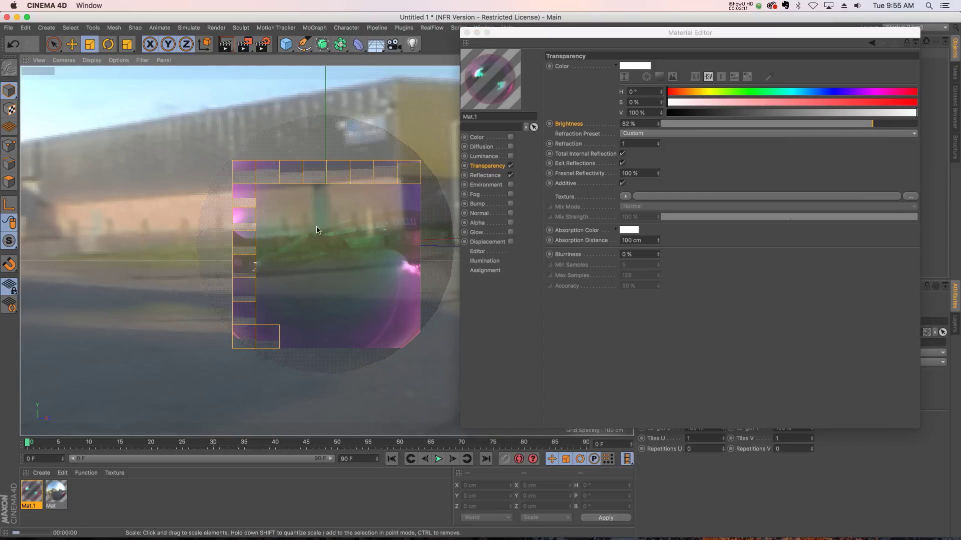